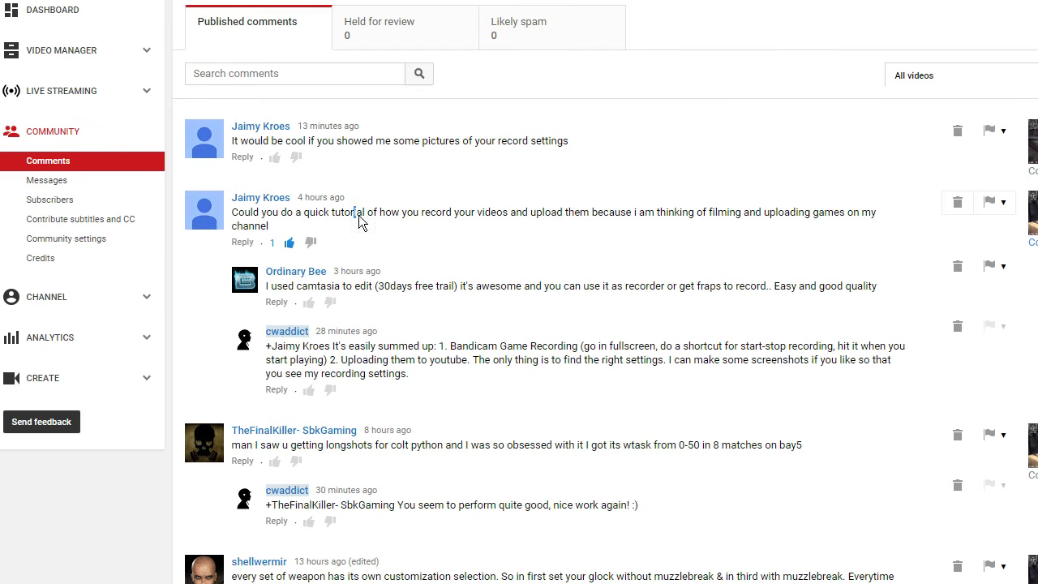
Highlight the whole text of the viewer's comment requesting a recording-and-uploading tutorial.
{"action": "triple_click", "coordinate": [360, 218]}
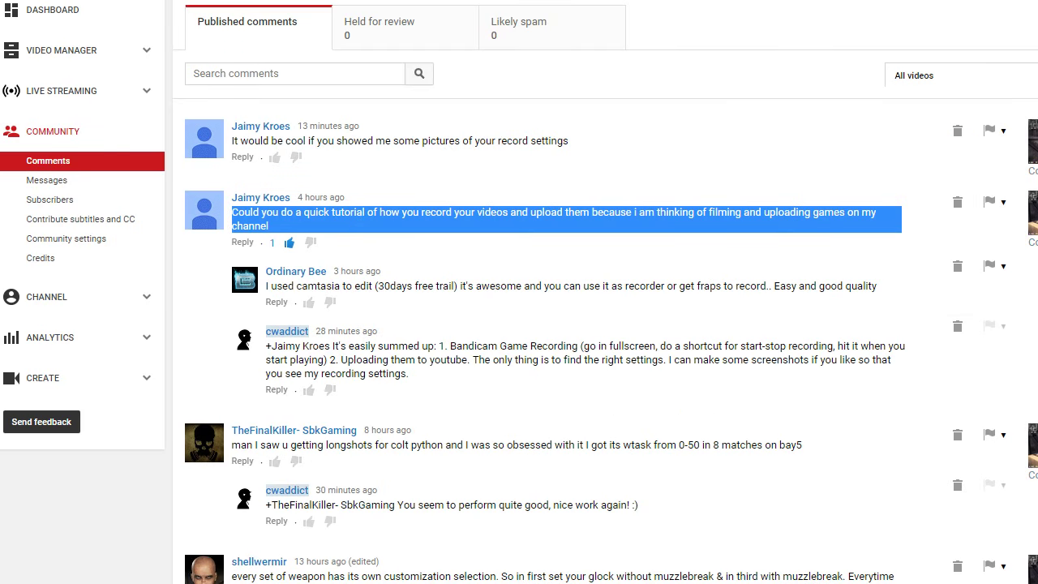
Bring Bandicam over the browser and attempt to switch it to game recording mode.
{"action": "key", "text": "alt+Tab"}
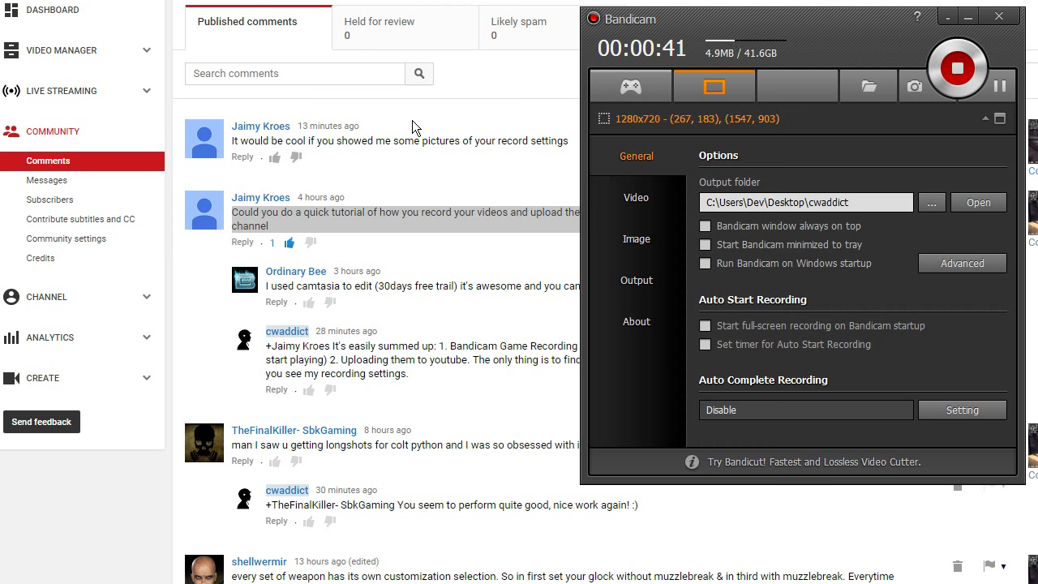
{"action": "left_click", "coordinate": [644, 88]}
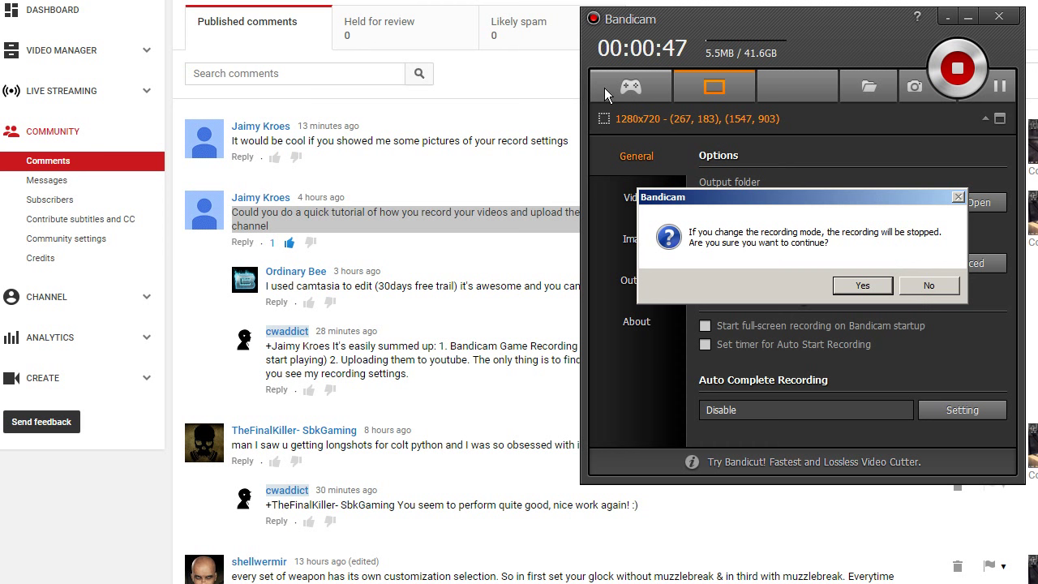
{"action": "left_click", "coordinate": [929, 285]}
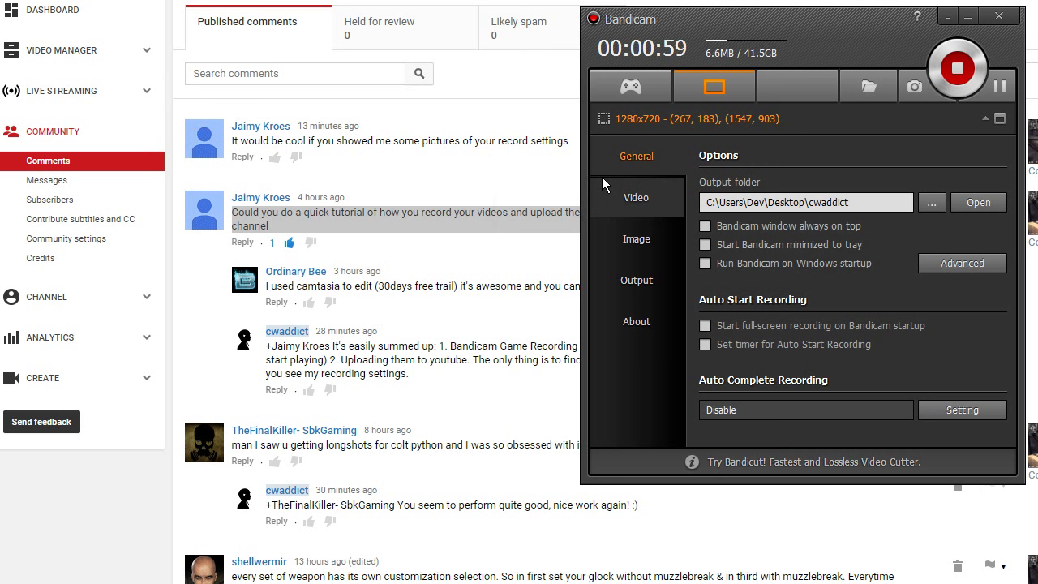
{"action": "left_click", "coordinate": [638, 210]}
{"action": "left_click", "coordinate": [640, 247]}
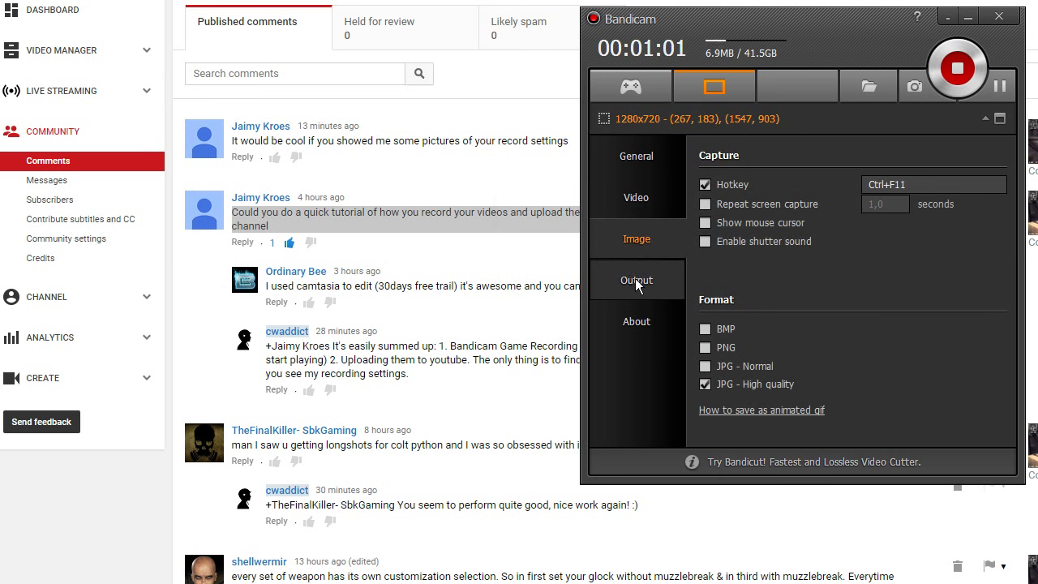
{"action": "left_click", "coordinate": [635, 279]}
{"action": "left_click", "coordinate": [633, 323]}
{"action": "left_click", "coordinate": [638, 154]}
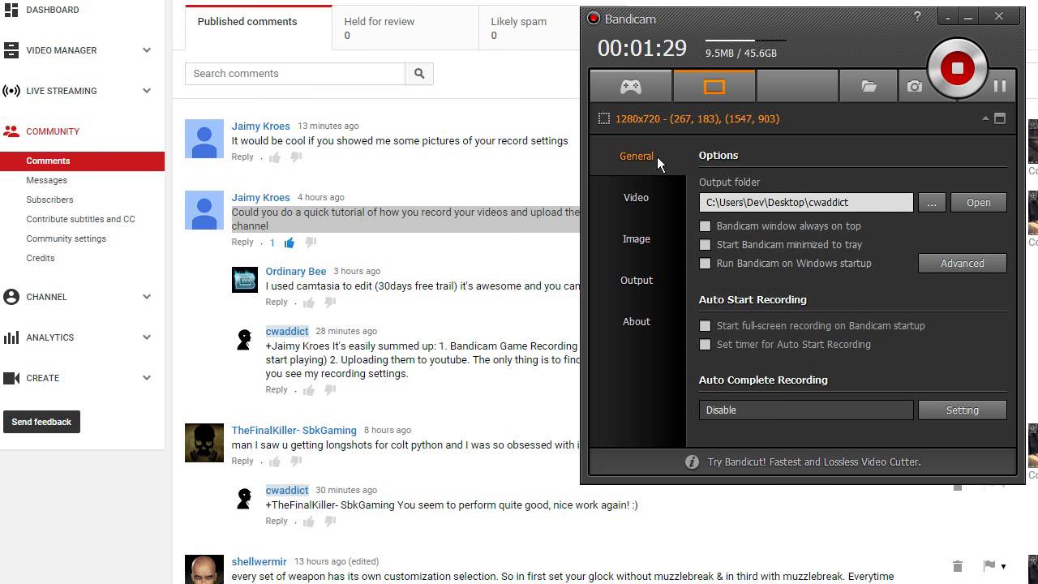
{"action": "left_click", "coordinate": [635, 197]}
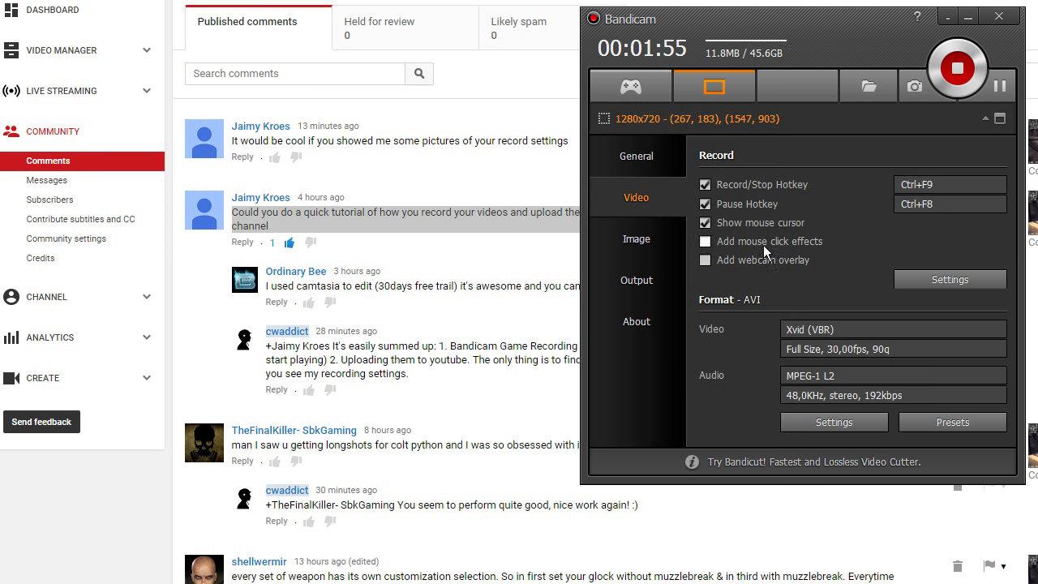
Open Format settings showing AVI full size, 30 fps, Xvid quality 90, MPEG-1 L2 stereo audio.
{"action": "left_click", "coordinate": [836, 424]}
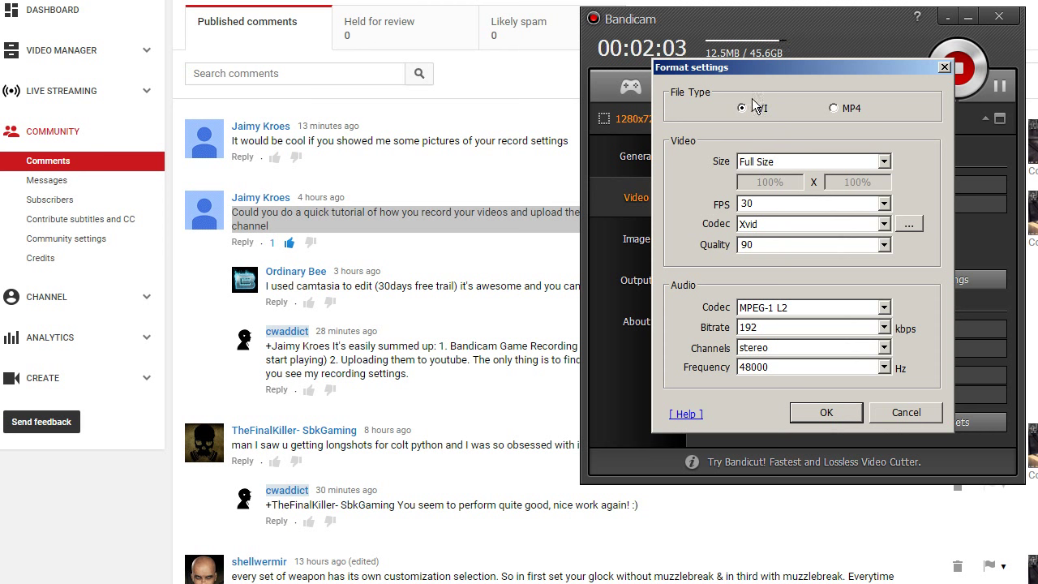
{"action": "left_click", "coordinate": [849, 106]}
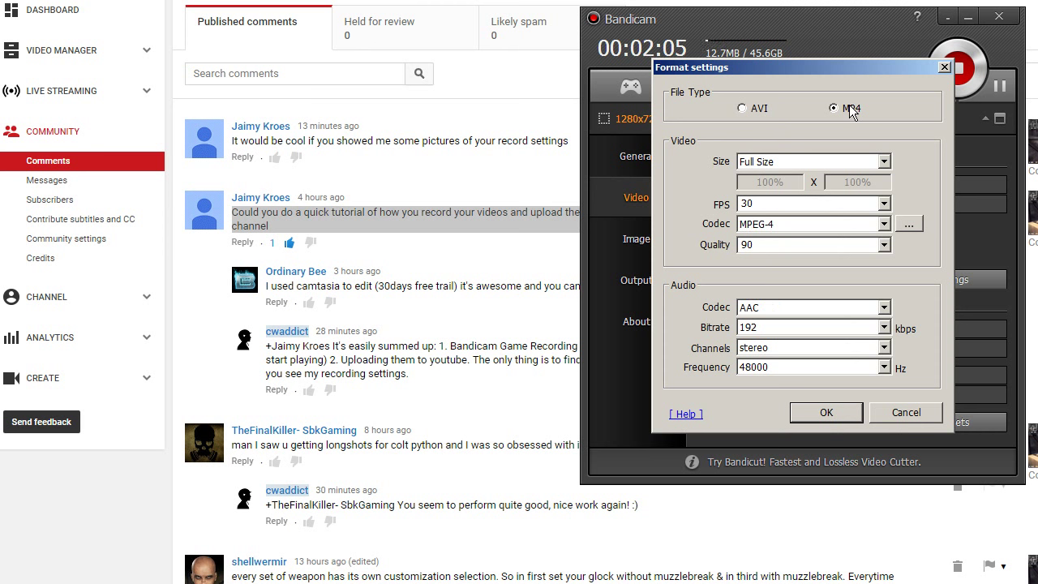
{"action": "left_click", "coordinate": [753, 107]}
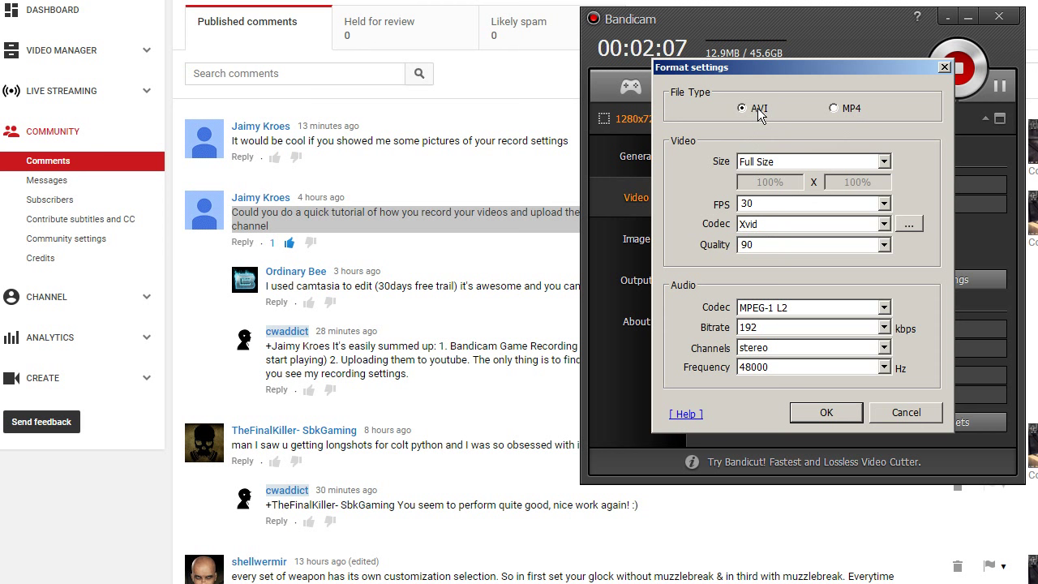
{"action": "left_click", "coordinate": [860, 106]}
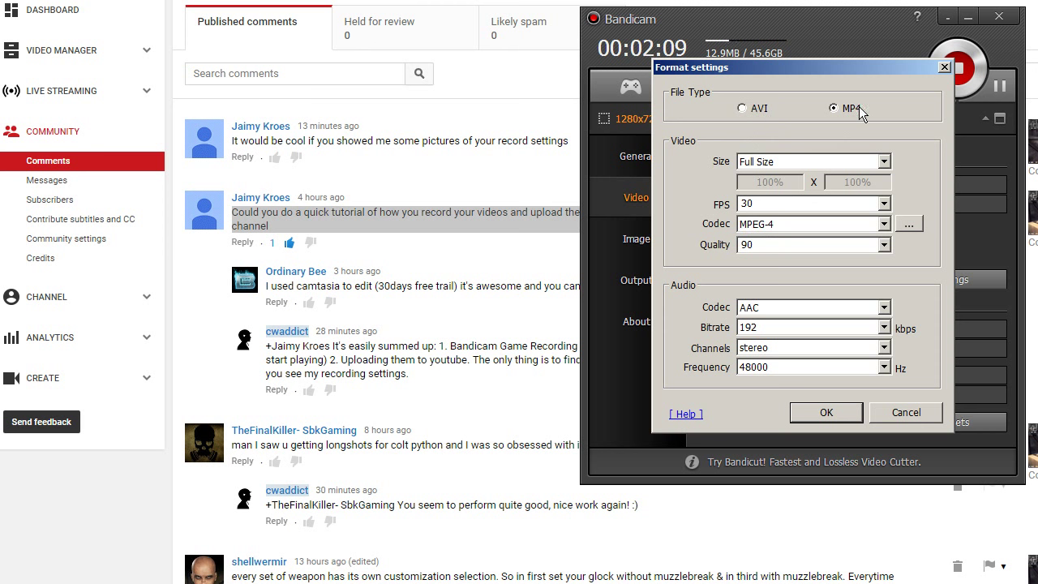
{"action": "left_click", "coordinate": [750, 108]}
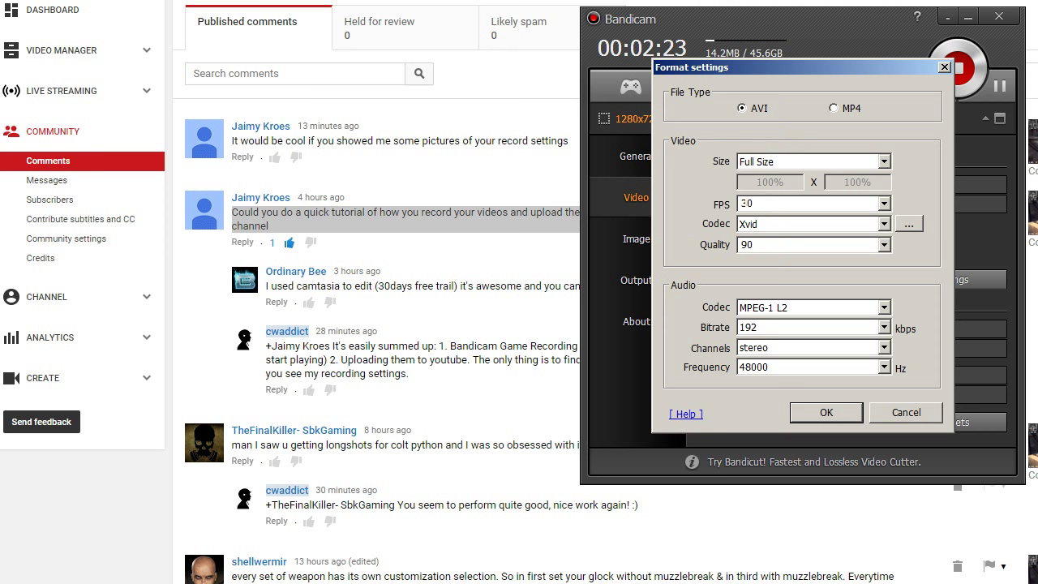
Review the codec and frequency lists, keep Xvid and 48000 Hz, and cancel the dialog.
{"action": "left_click", "coordinate": [883, 224]}
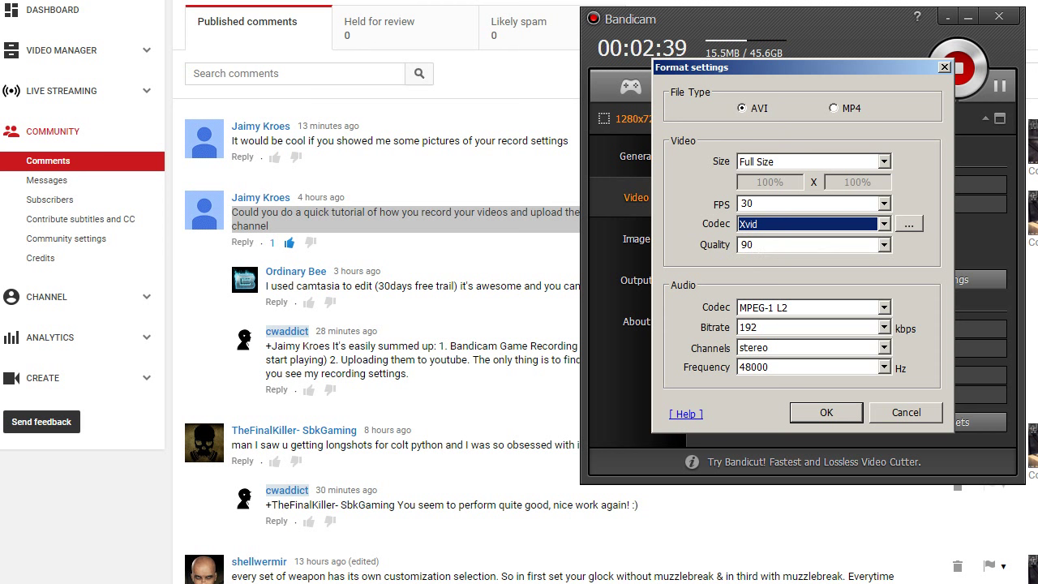
{"action": "key", "text": "Tab"}
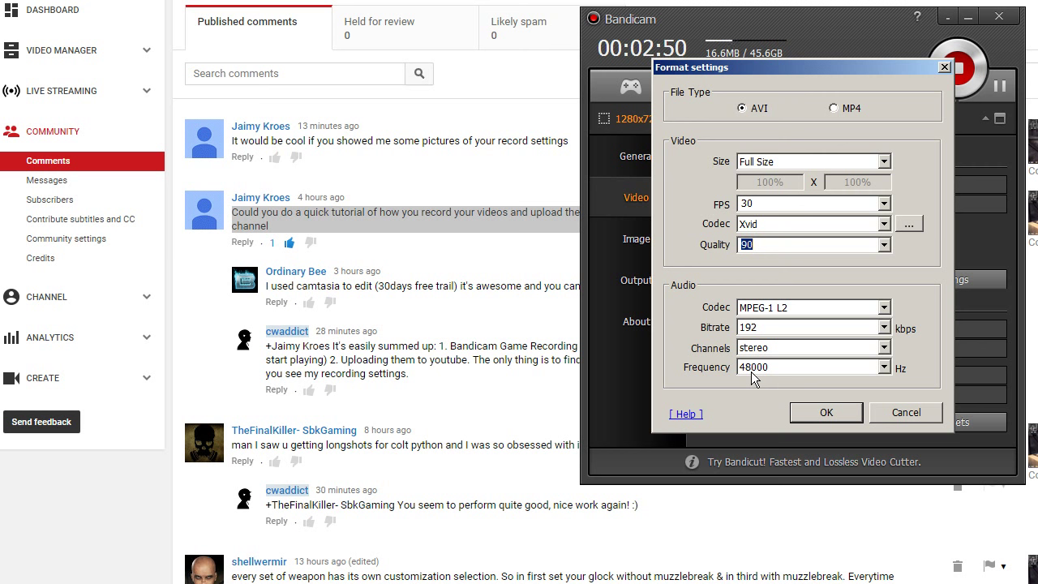
{"action": "left_click", "coordinate": [773, 367]}
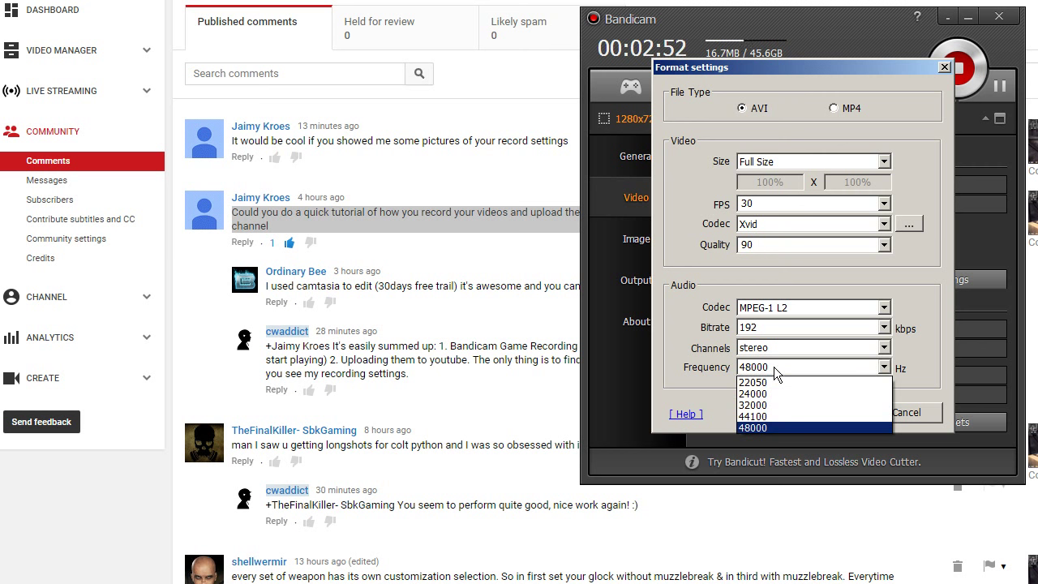
{"action": "left_click", "coordinate": [774, 367]}
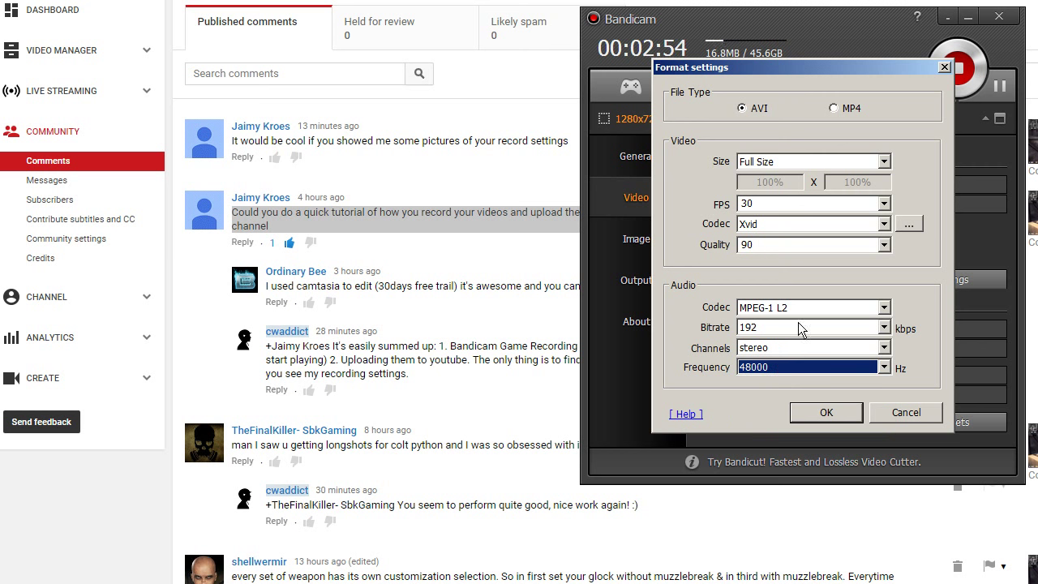
{"action": "left_click", "coordinate": [916, 415]}
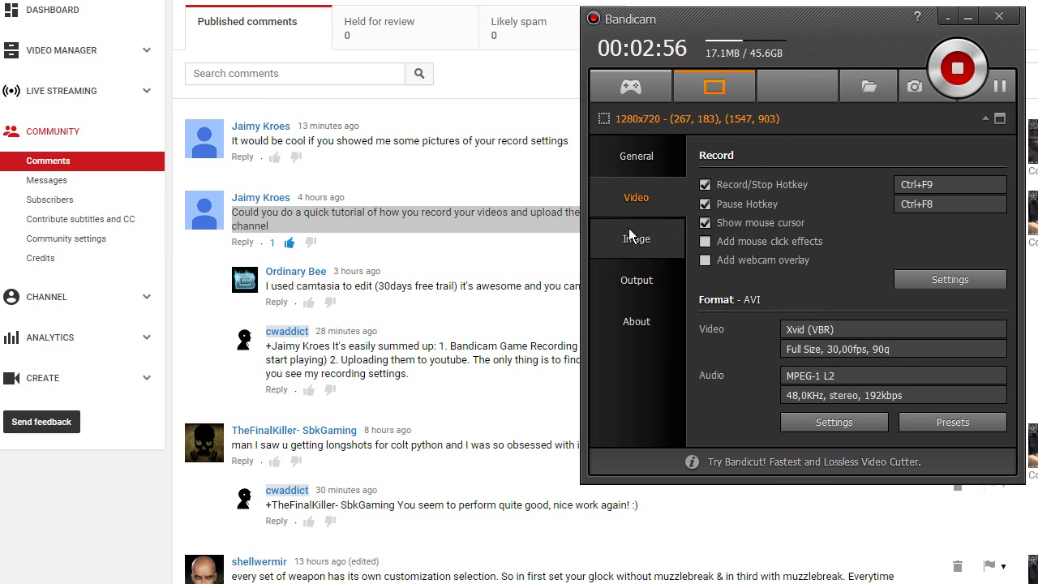
{"action": "left_click", "coordinate": [655, 286]}
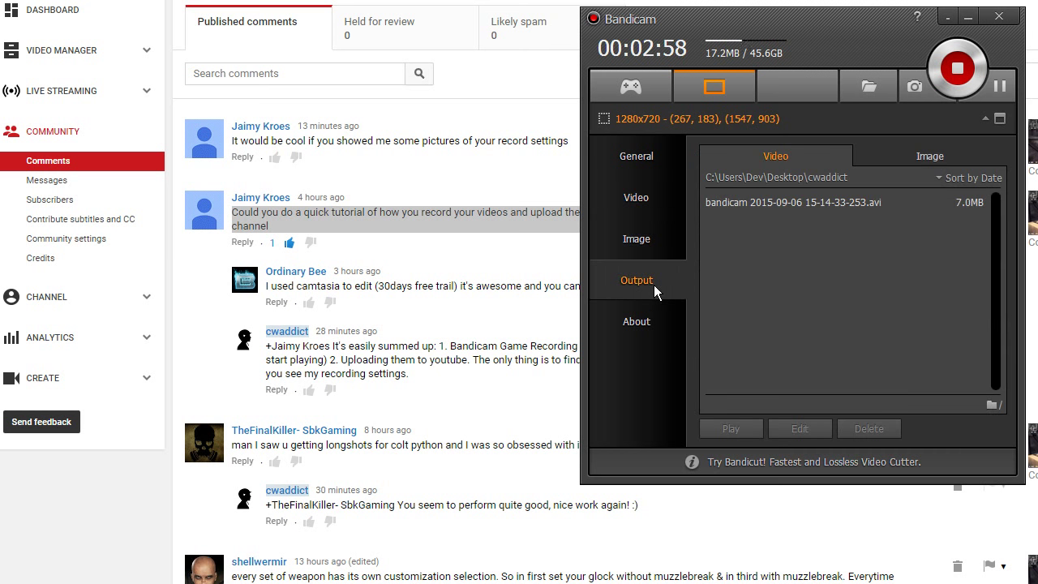
{"action": "left_click", "coordinate": [638, 326]}
{"action": "left_click", "coordinate": [617, 251]}
{"action": "left_click", "coordinate": [636, 157]}
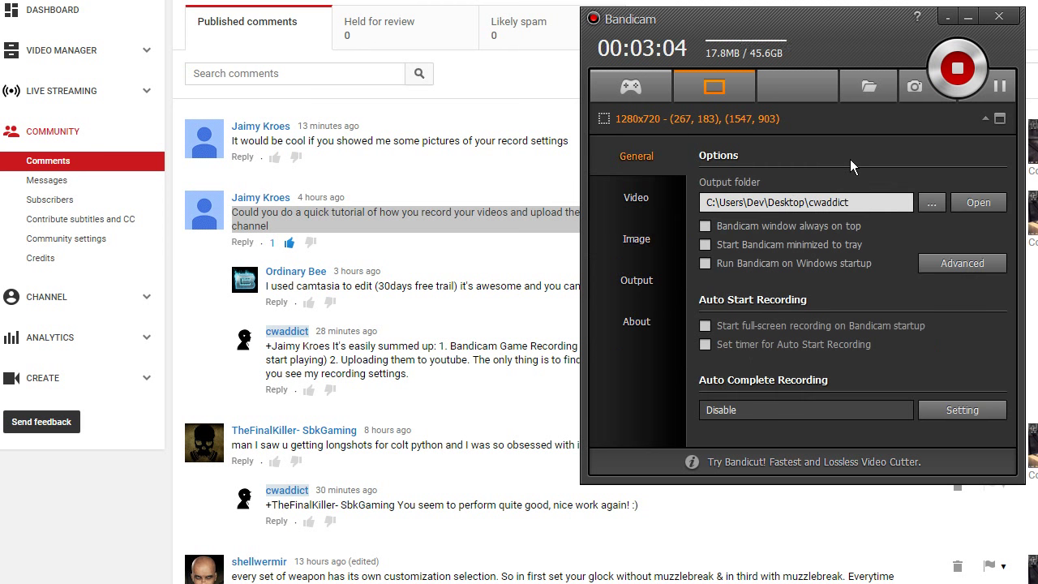
{"action": "left_click", "coordinate": [624, 202]}
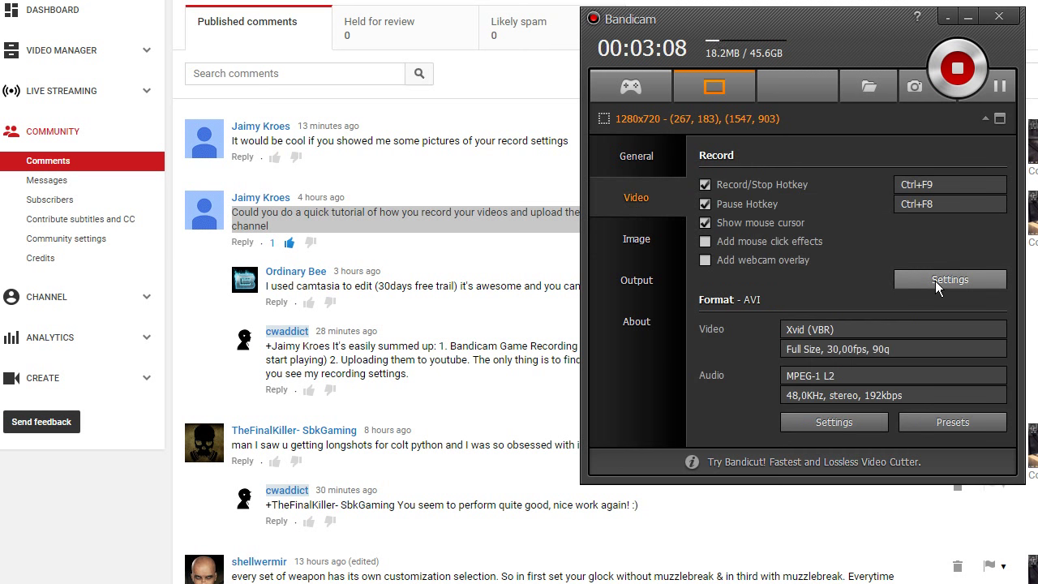